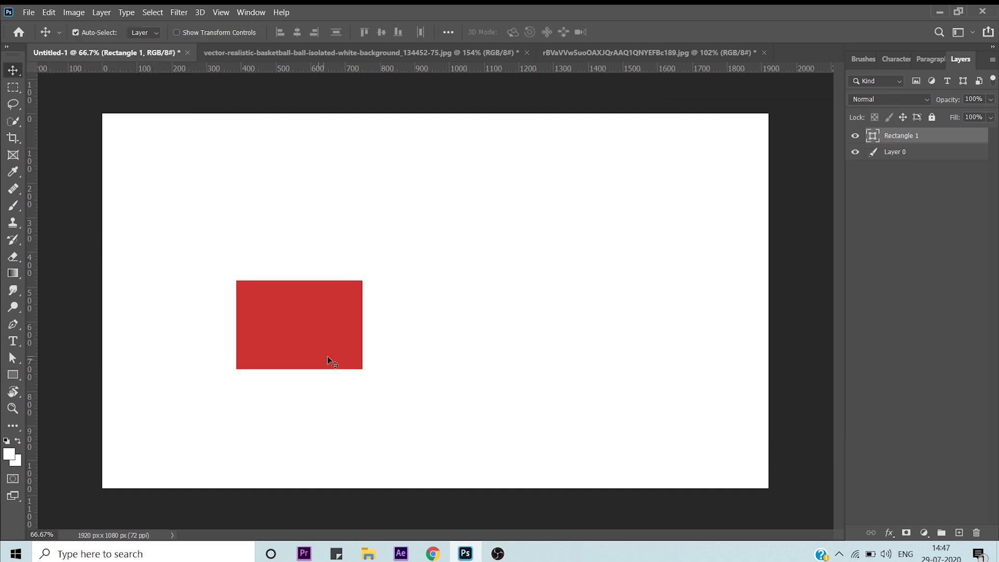
# Step: Move the red rectangle to the upper part of the canvas and make a rectangular marquee selection in the empty area below it
pyautogui.moveTo(326, 349); pyautogui.dragTo(329, 242)
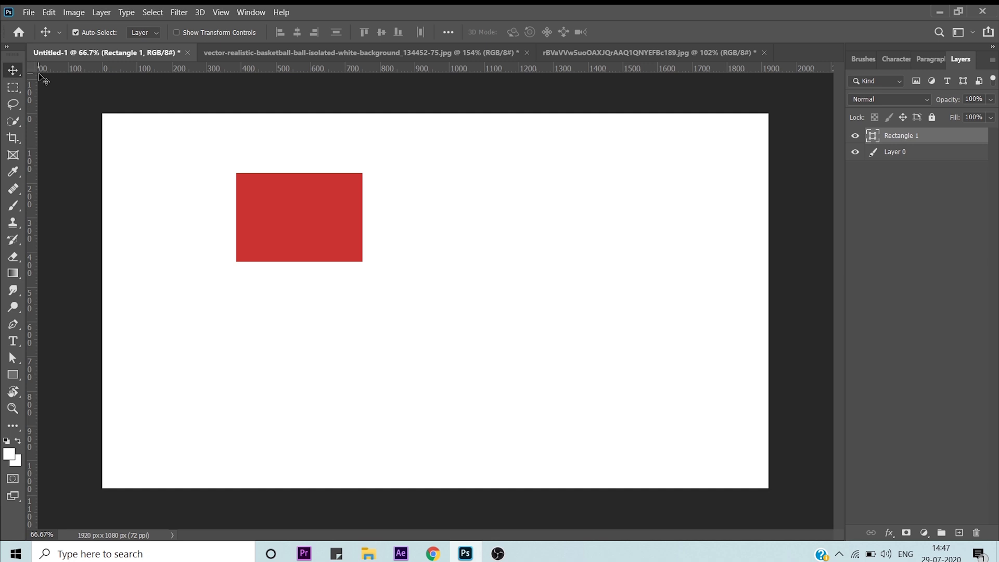
pyautogui.click(10, 89)
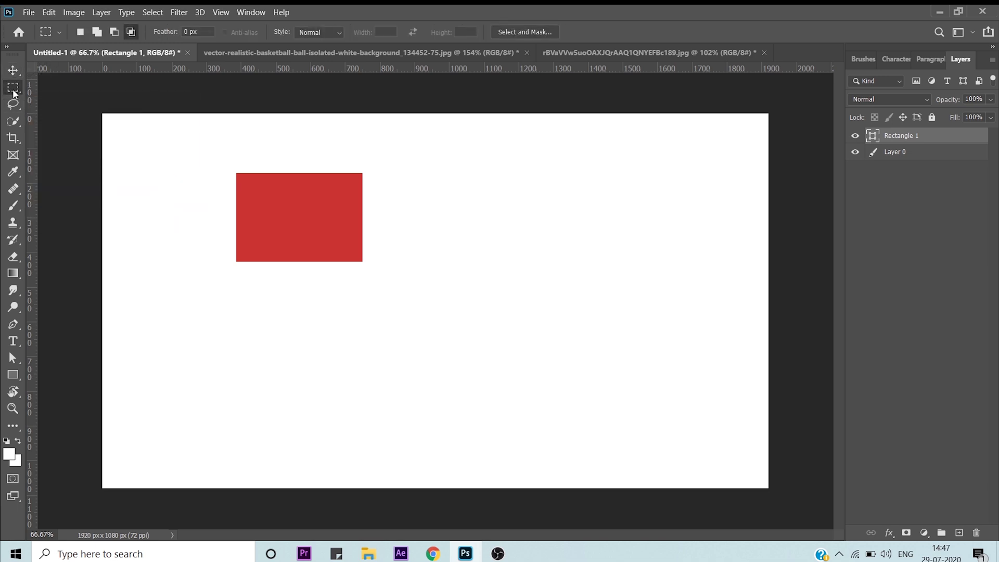
pyautogui.moveTo(202, 289); pyautogui.dragTo(498, 467)
pyautogui.moveTo(139, 339); pyautogui.dragTo(386, 484)
pyautogui.moveTo(436, 163); pyautogui.dragTo(698, 388)
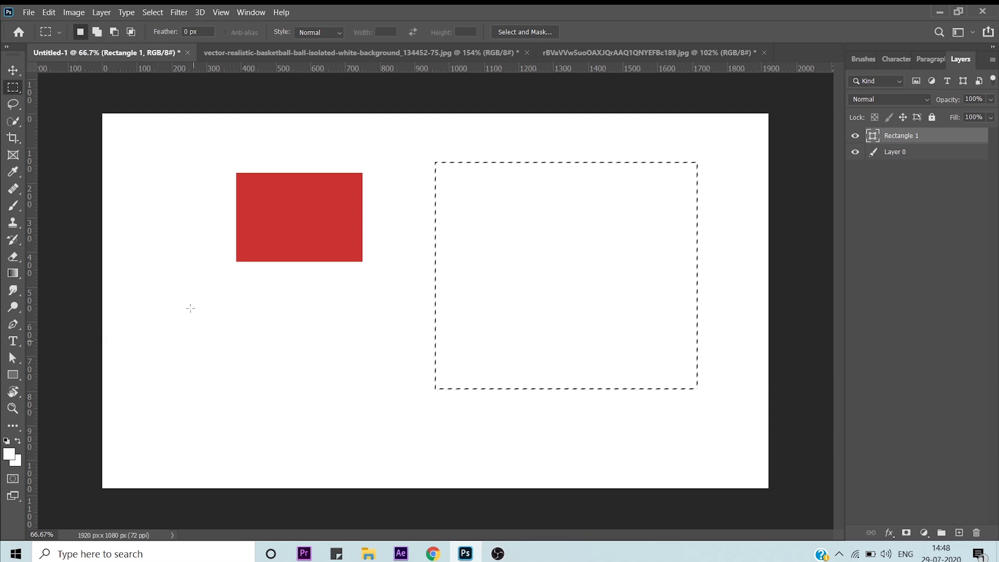
pyautogui.moveTo(156, 306); pyautogui.dragTo(362, 450)
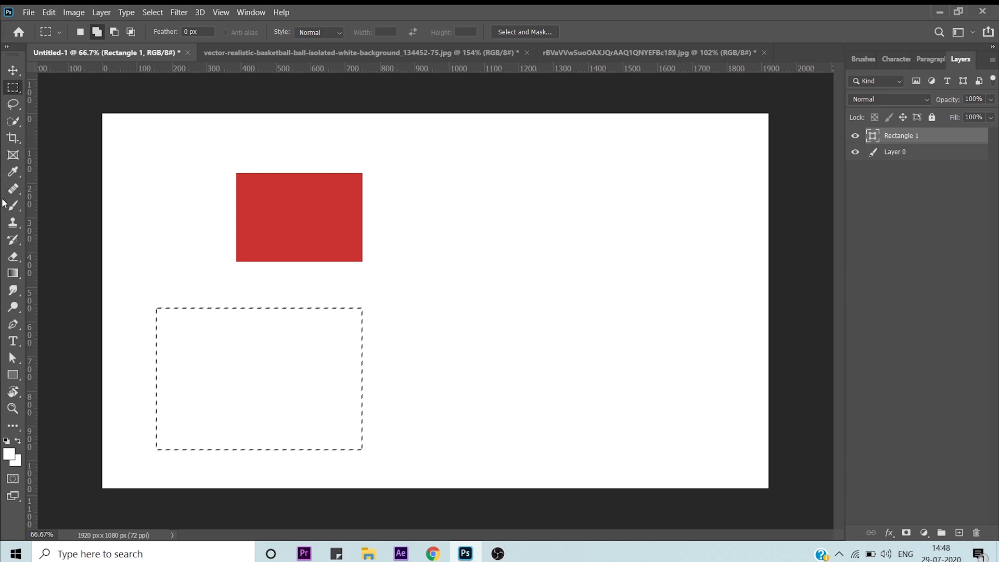
# Step: Add an overlapping rectangle to the marquee selection's upper-right corner and subtract a vertical strip from its right side
pyautogui.press('shift')
pyautogui.moveTo(304, 280); pyautogui.dragTo(483, 416)
pyautogui.moveTo(412, 209); pyautogui.dragTo(531, 478)
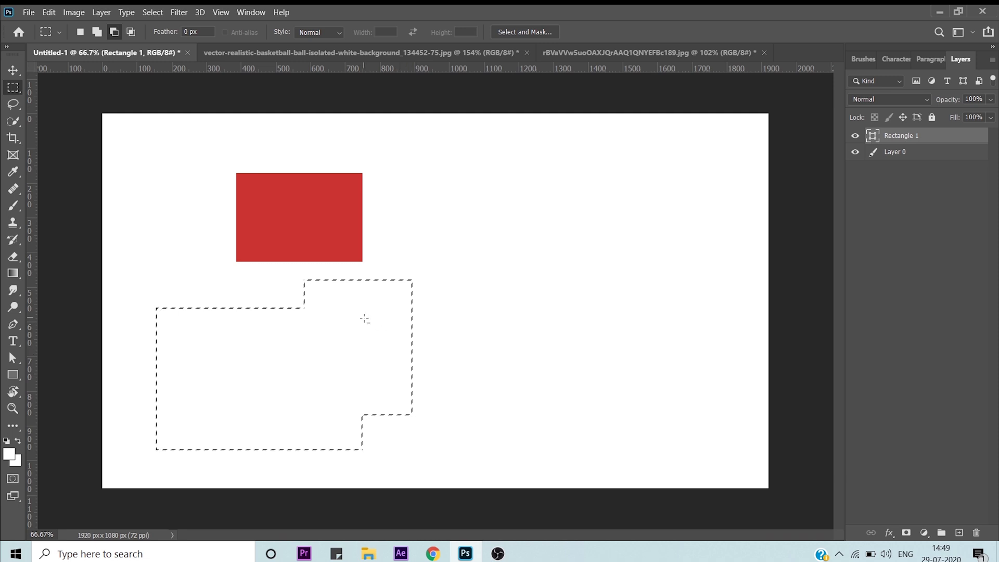
pyautogui.press('alt')
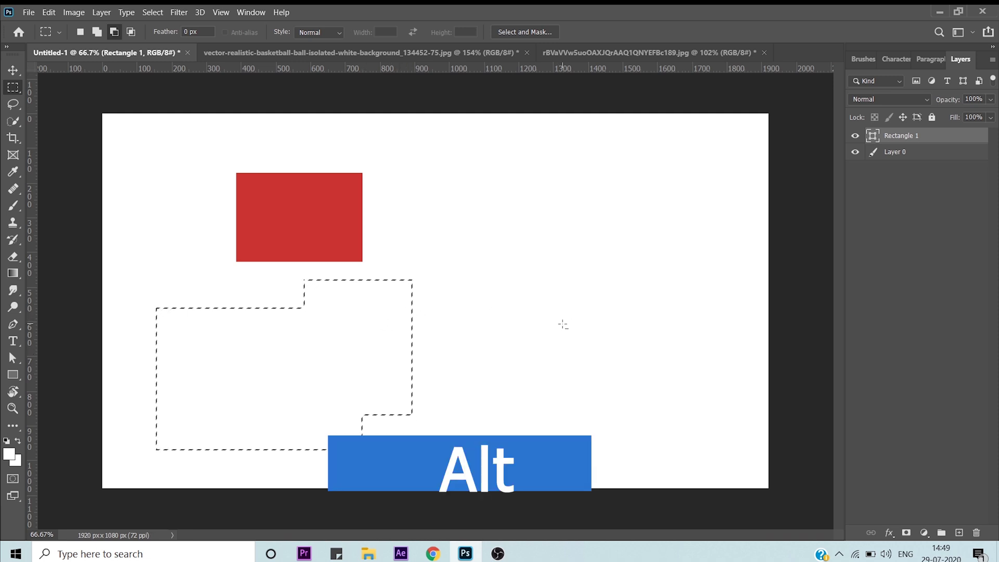
# Step: Intersect the existing marquee selection with smaller rectangles drawn inside it
pyautogui.click(131, 33)
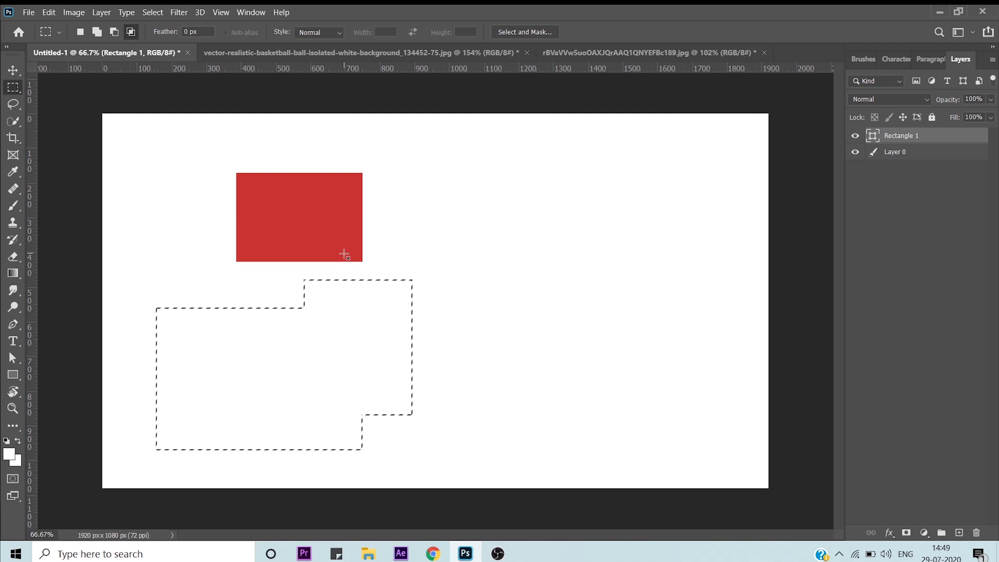
pyautogui.hotkey('alt', 'shift')
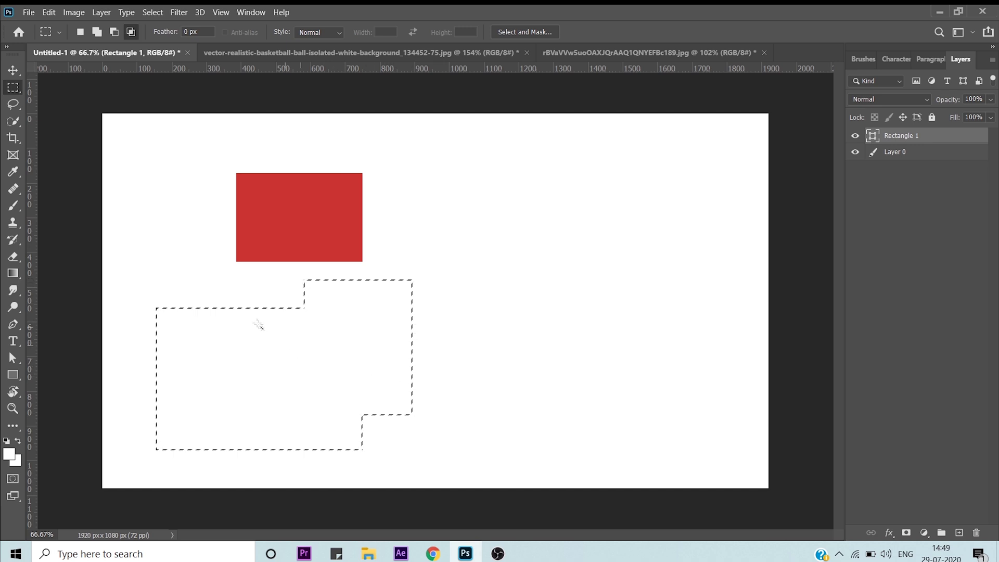
pyautogui.moveTo(257, 322); pyautogui.dragTo(415, 416)
pyautogui.moveTo(239, 315); pyautogui.dragTo(295, 369)
# Step: In the basketball image, make a circular Elliptical Marquee selection that closely surrounds the ball
pyautogui.hotkey('ctrl', 'Tab')
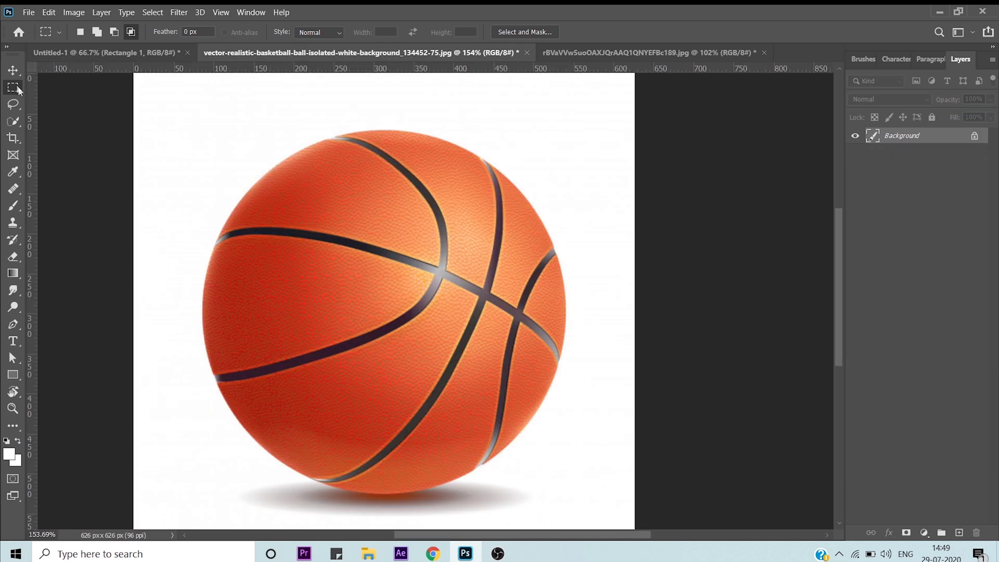
pyautogui.rightClick(18, 91)
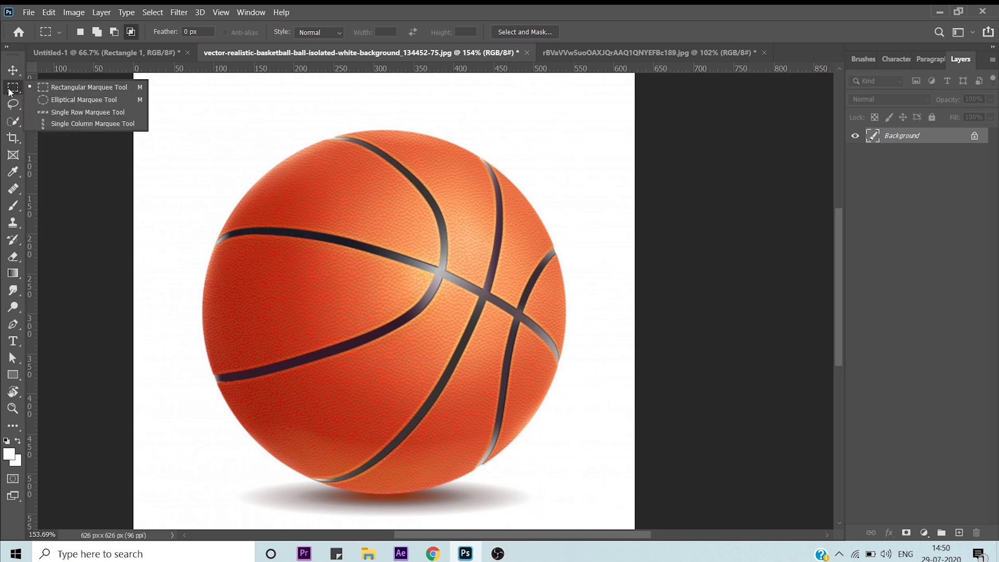
pyautogui.click(52, 100)
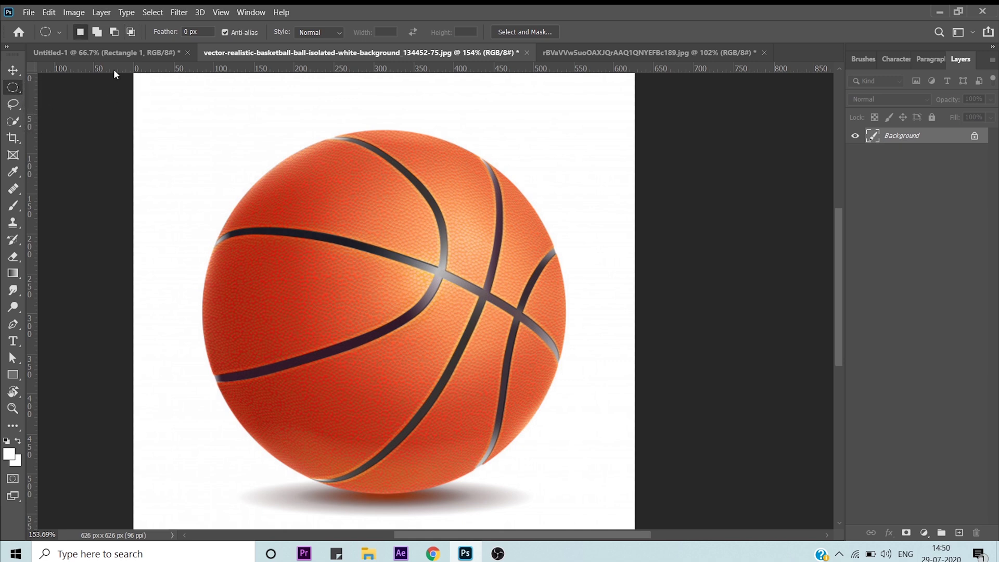
pyautogui.press('m')
pyautogui.moveTo(235, 165); pyautogui.dragTo(503, 439)
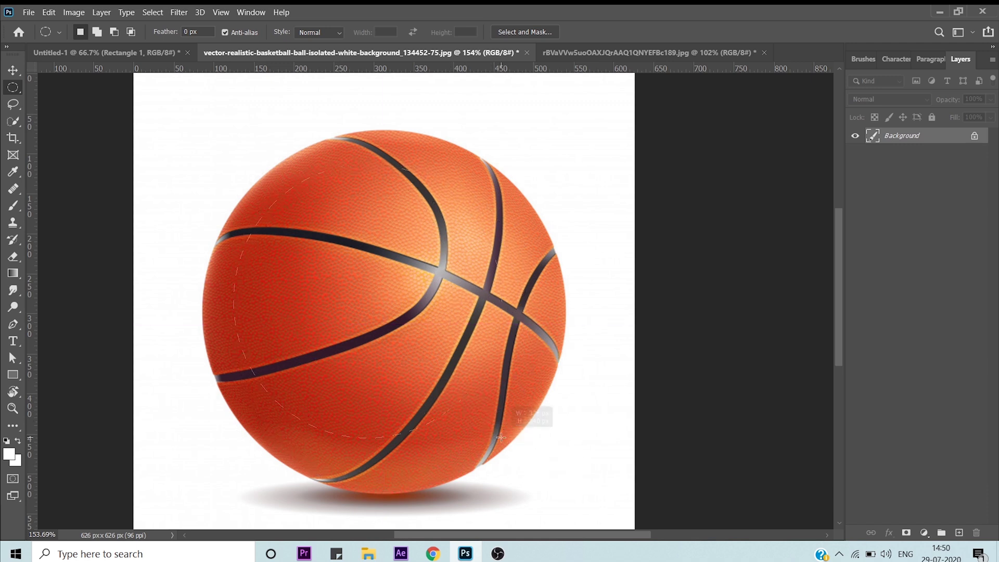
pyautogui.moveTo(225, 125); pyautogui.dragTo(574, 489)
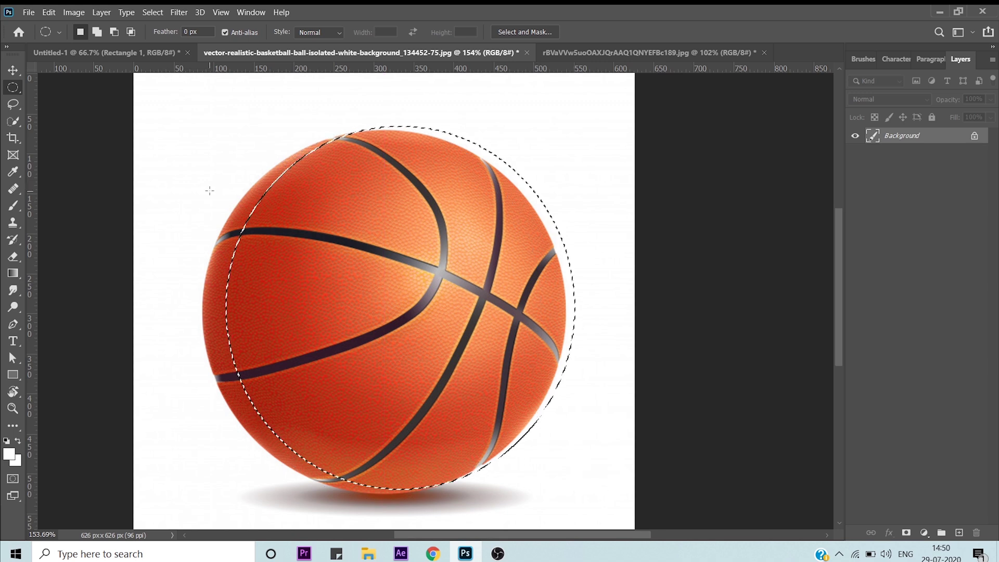
pyautogui.click(197, 143)
pyautogui.moveTo(226, 145); pyautogui.dragTo(286, 221)
pyautogui.moveTo(233, 125); pyautogui.dragTo(567, 484)
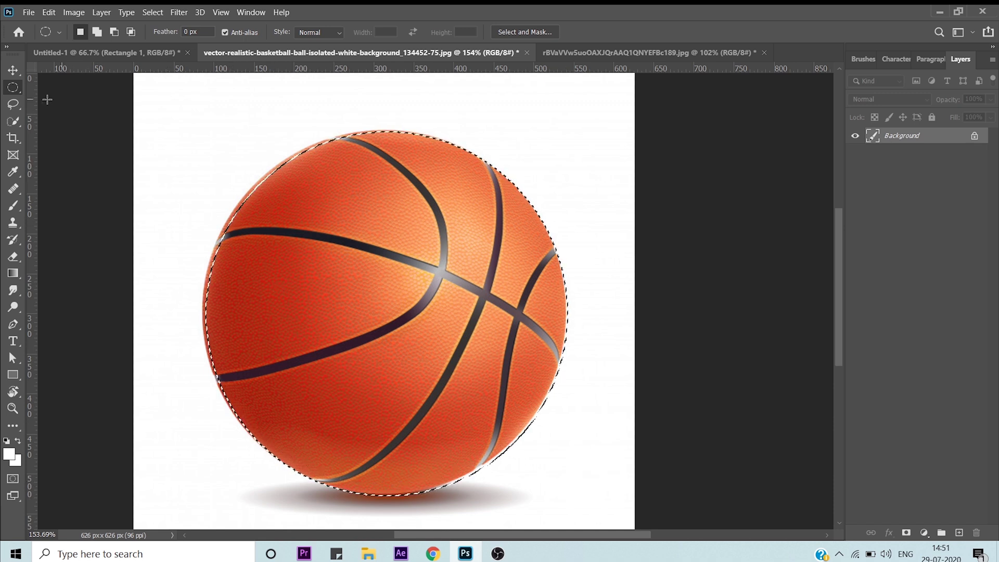
# Step: Shift the selected basketball up and to the left with the Move tool, and undo the move
pyautogui.click(16, 69)
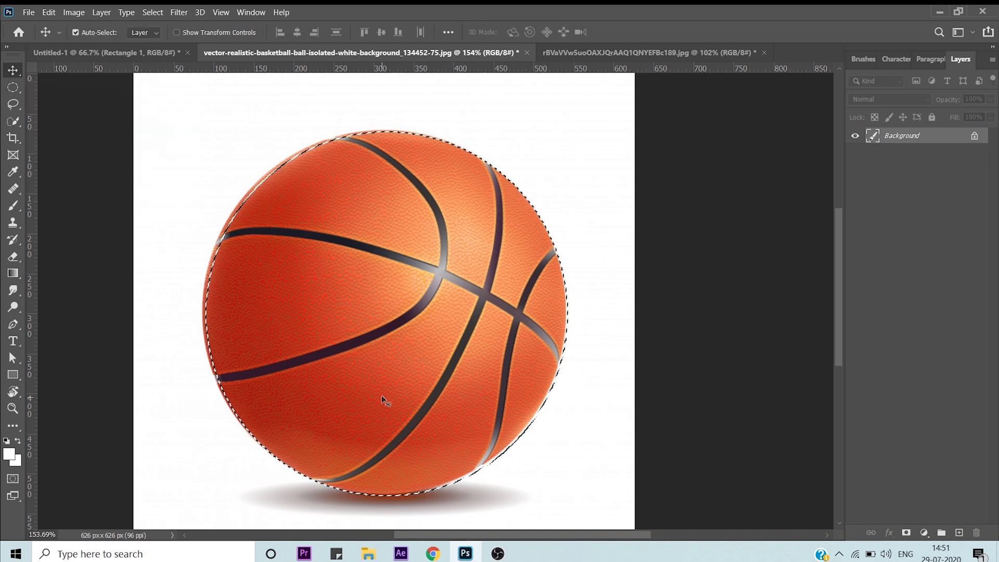
pyautogui.moveTo(427, 360); pyautogui.dragTo(407, 336)
pyautogui.hotkey('ctrl', 'z')
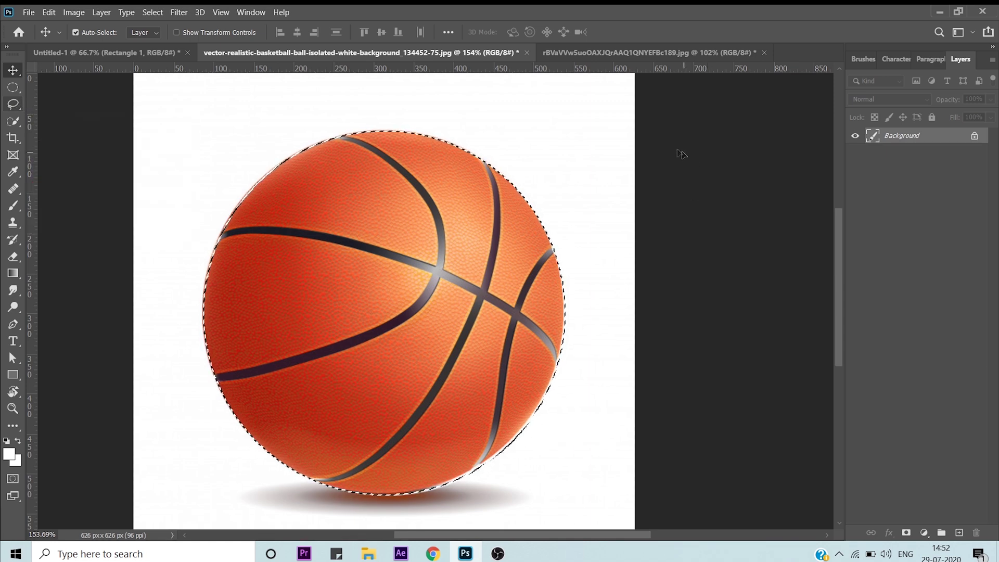
# Step: In the shirt image, select the whole shirt including both sleeves with the Quick Selection tool
pyautogui.click(591, 54)
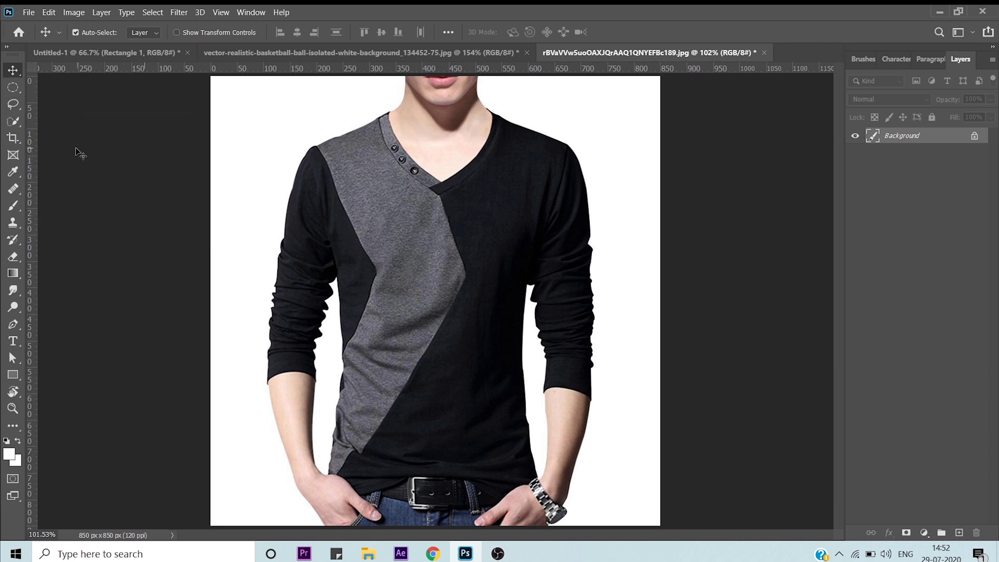
pyautogui.click(14, 121)
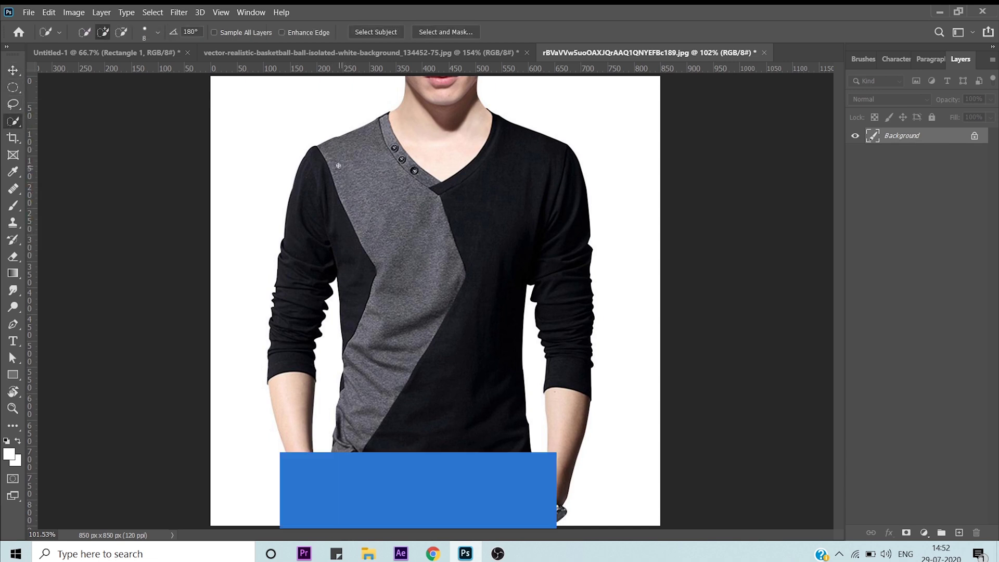
pyautogui.moveTo(339, 172)
pyautogui.mouseDown()
pyautogui.moveTo(358, 204)
pyautogui.moveTo(498, 251)
pyautogui.moveTo(507, 230)
pyautogui.mouseUp()
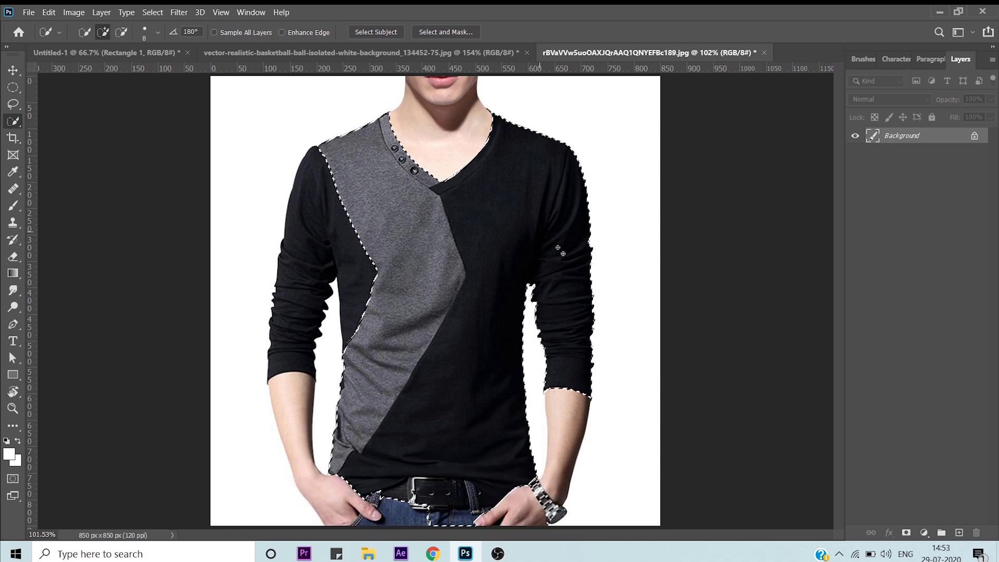
pyautogui.moveTo(370, 252)
pyautogui.mouseDown()
pyautogui.moveTo(342, 240)
pyautogui.moveTo(303, 261)
pyautogui.mouseUp()
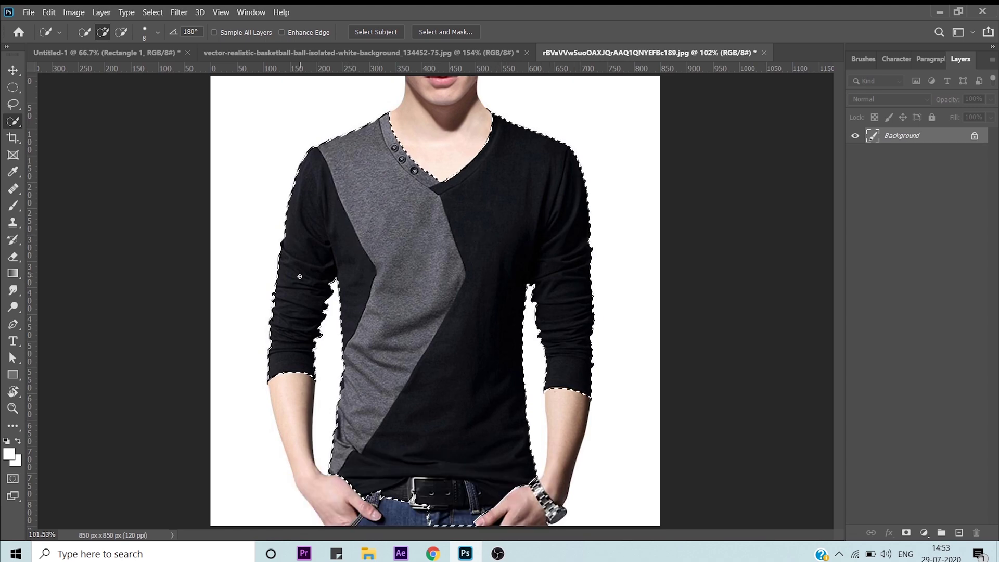
# Step: Subtract the belt and jeans below the shirt's hem from the selection
pyautogui.press('z')
pyautogui.moveTo(443, 322); pyautogui.dragTo(555, 400)
pyautogui.press('w')
pyautogui.scroll(-10, 522, 373)
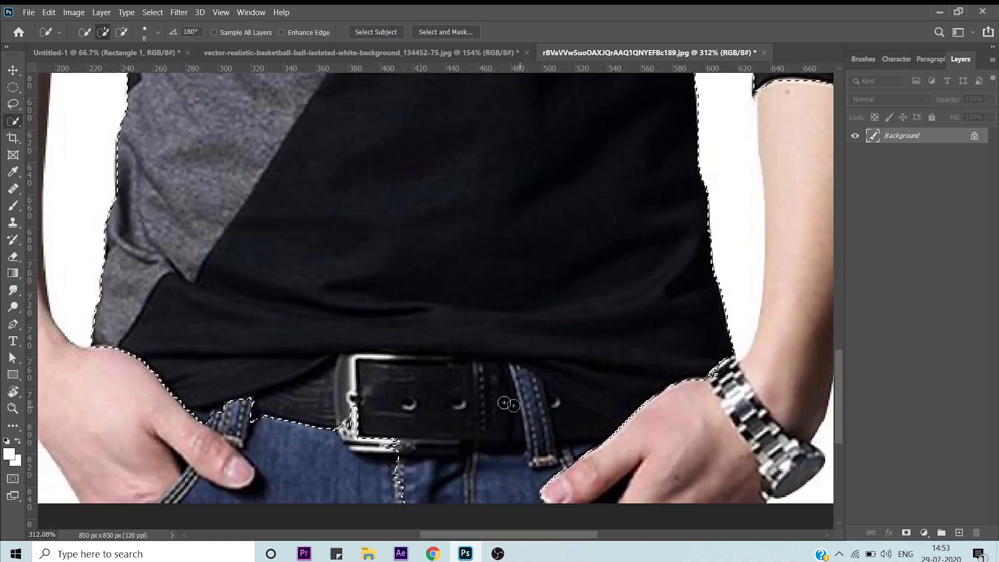
pyautogui.scroll(-3, 437, 364)
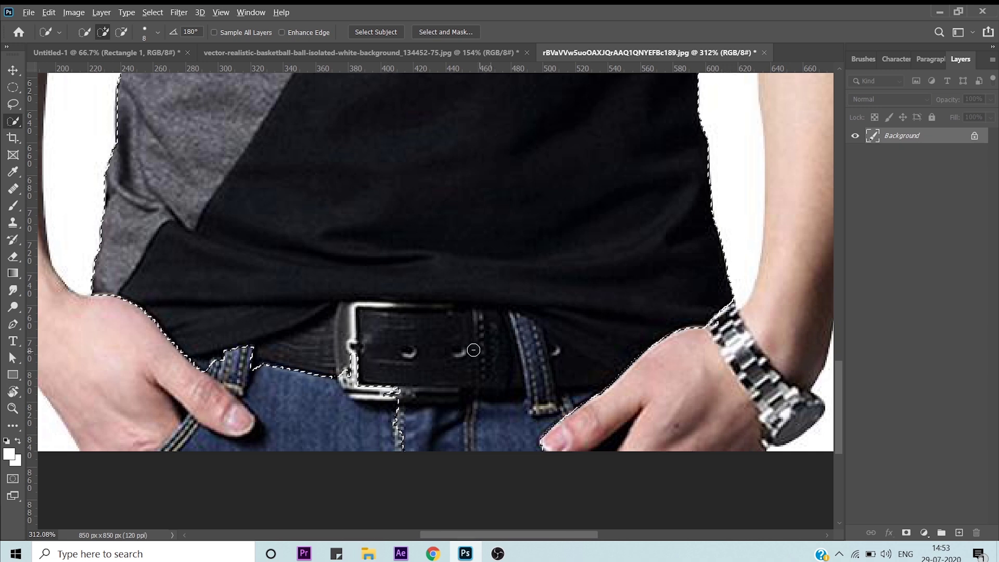
pyautogui.moveTo(262, 367)
pyautogui.mouseDown()
pyautogui.moveTo(315, 344)
pyautogui.moveTo(393, 363)
pyautogui.moveTo(417, 403)
pyautogui.moveTo(480, 408)
pyautogui.moveTo(543, 393)
pyautogui.moveTo(532, 345)
pyautogui.mouseUp()
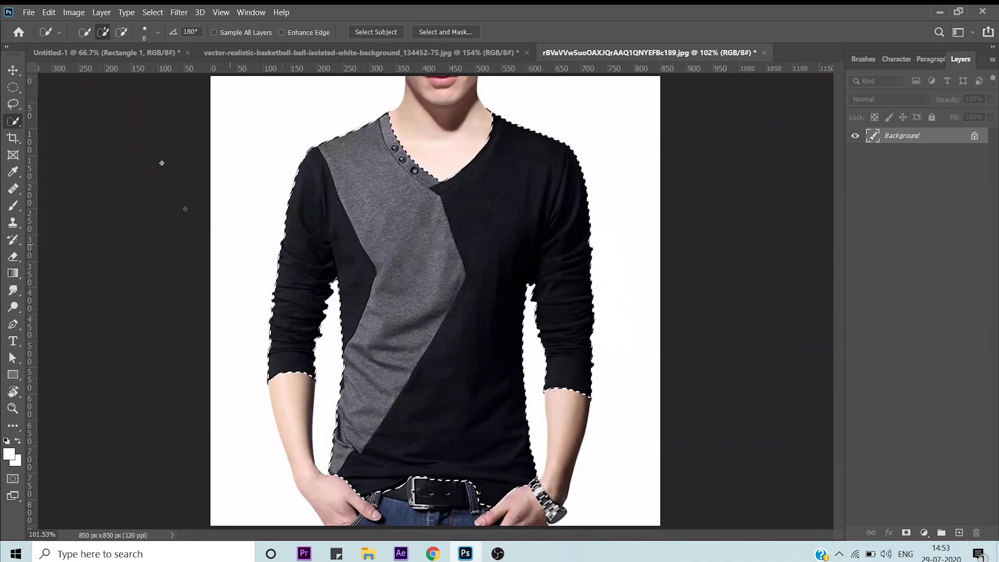
pyautogui.hotkey('ctrl', '0')
# Step: Add a Hue/Saturation adjustment layer to the selected shirt with Saturation +66 and Hue -60
pyautogui.click(13, 69)
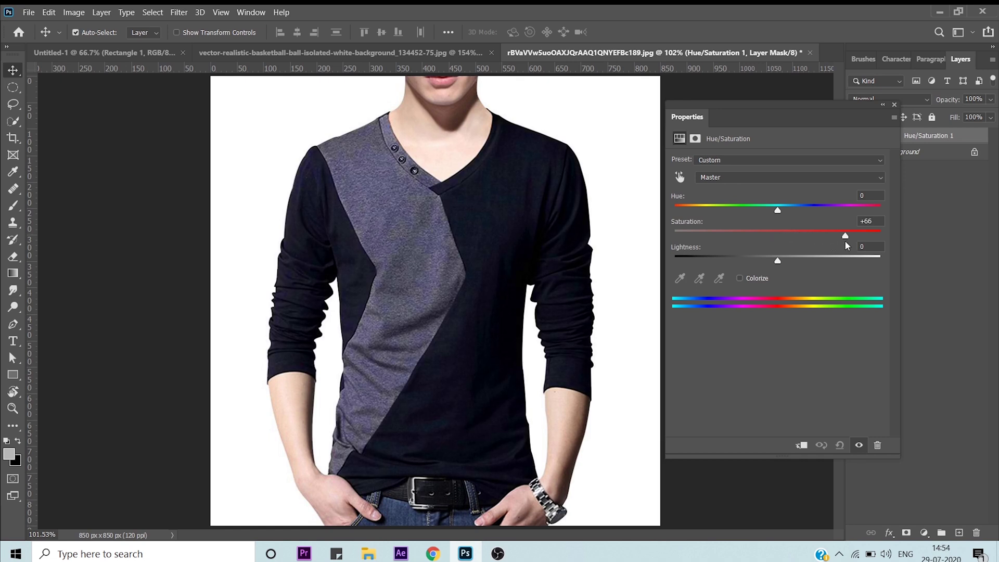
pyautogui.moveTo(767, 216); pyautogui.dragTo(726, 216)
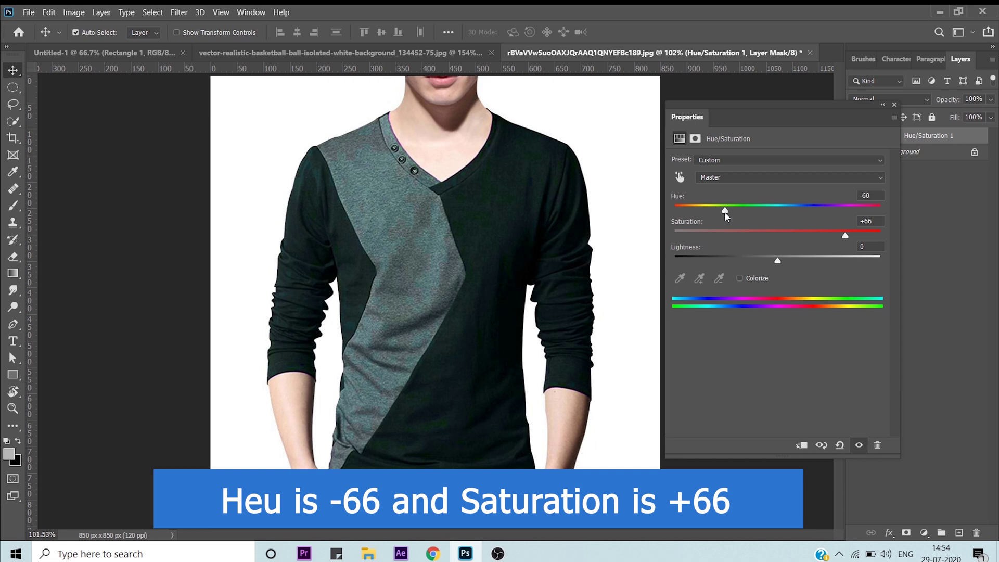
pyautogui.click(894, 106)
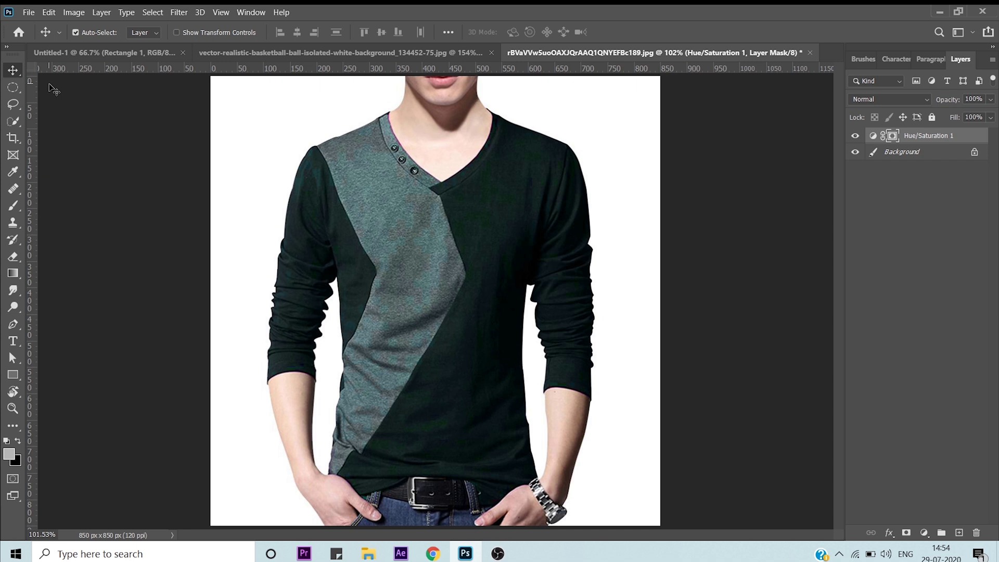
# Step: Activate the Quick Selection tool and enlarge its brush to 175
pyautogui.press('w')
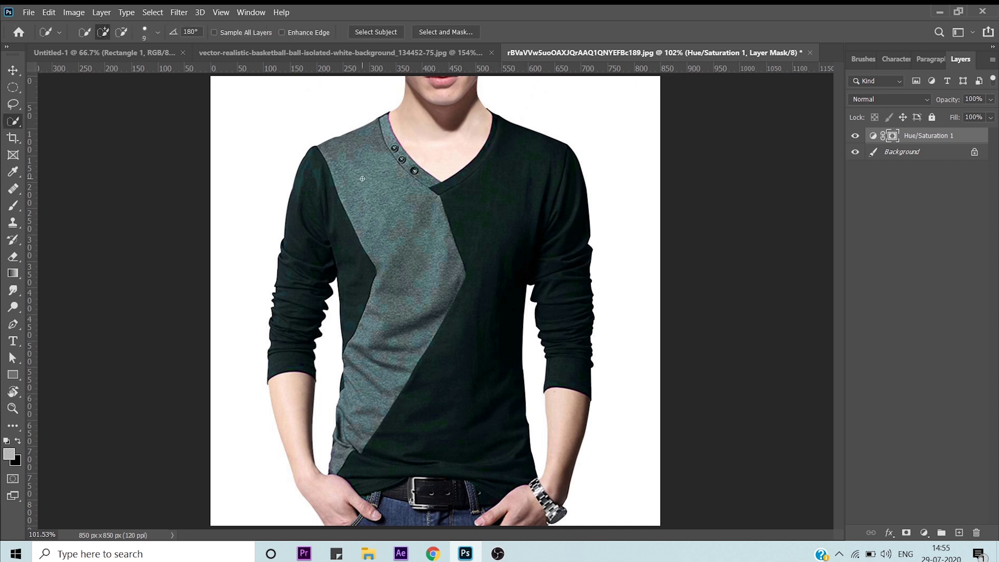
pyautogui.press(']')
pyautogui.press(']')
pyautogui.press(']')
pyautogui.press(']')
pyautogui.press(']')
pyautogui.press(']')
pyautogui.press(']')
pyautogui.press(']')
pyautogui.press(']')
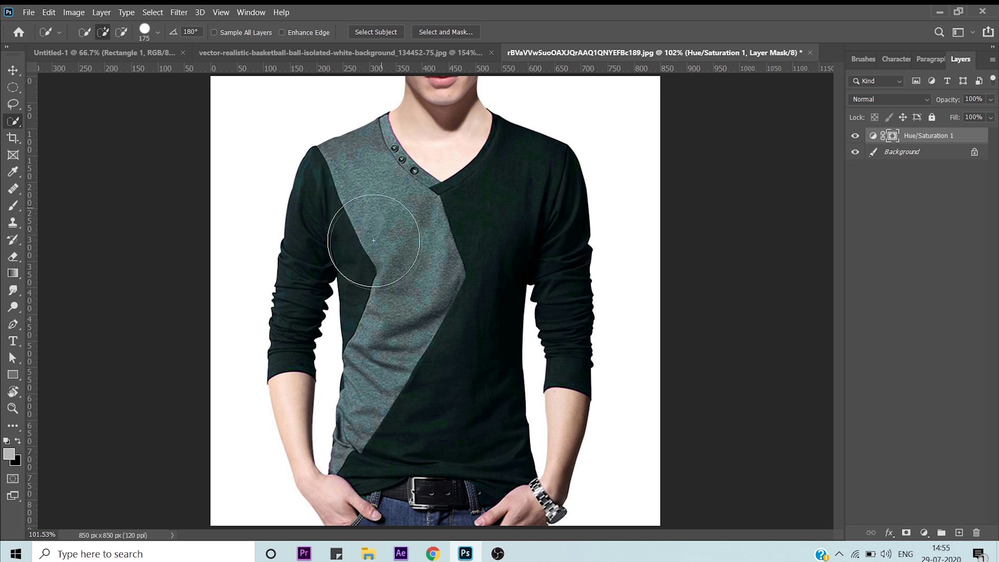
pyautogui.press(']')
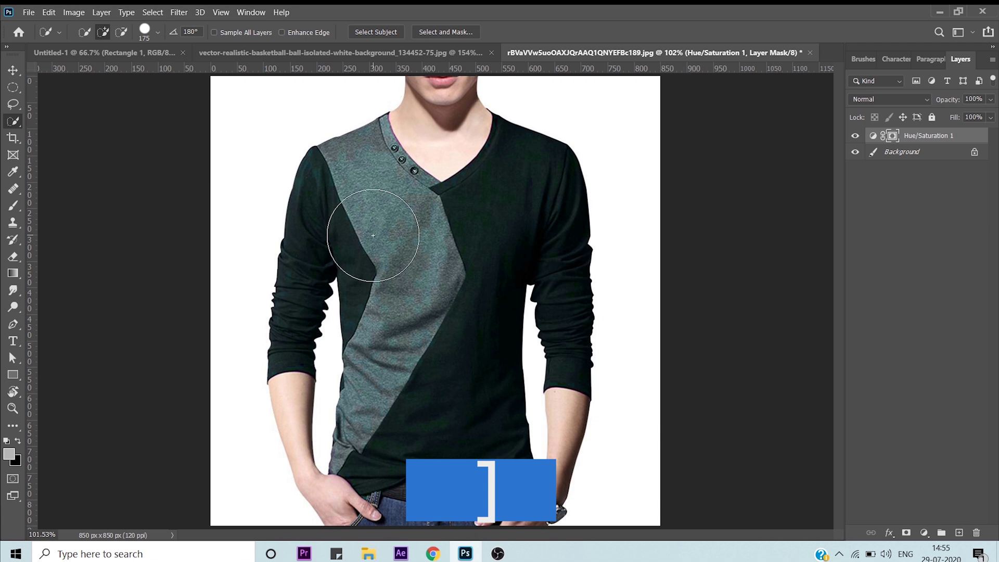
# Step: Shrink the Quick Selection brush to size 1
pyautogui.press('[')
pyautogui.press('[')
pyautogui.press('[')
pyautogui.press('[')
pyautogui.press('[')
pyautogui.press('[')
pyautogui.press('[')
pyautogui.press('[')
pyautogui.press('[')
pyautogui.press('[')
pyautogui.press('[')
pyautogui.press('[')
pyautogui.press('[')
pyautogui.press('[')
pyautogui.press('[')
pyautogui.press('[')
pyautogui.press('[')
pyautogui.press('[')
pyautogui.press('[')
pyautogui.press('[')
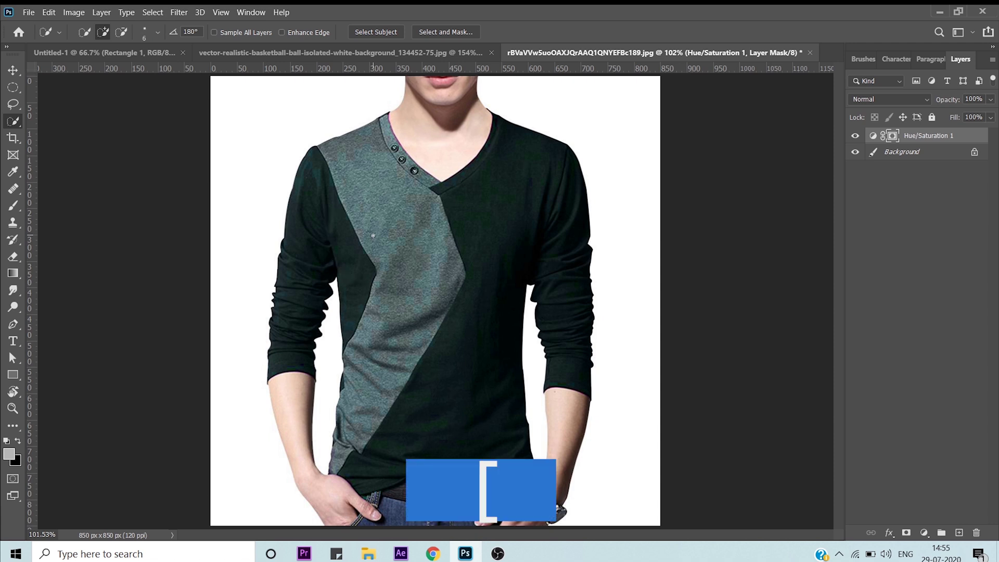
pyautogui.press('[')
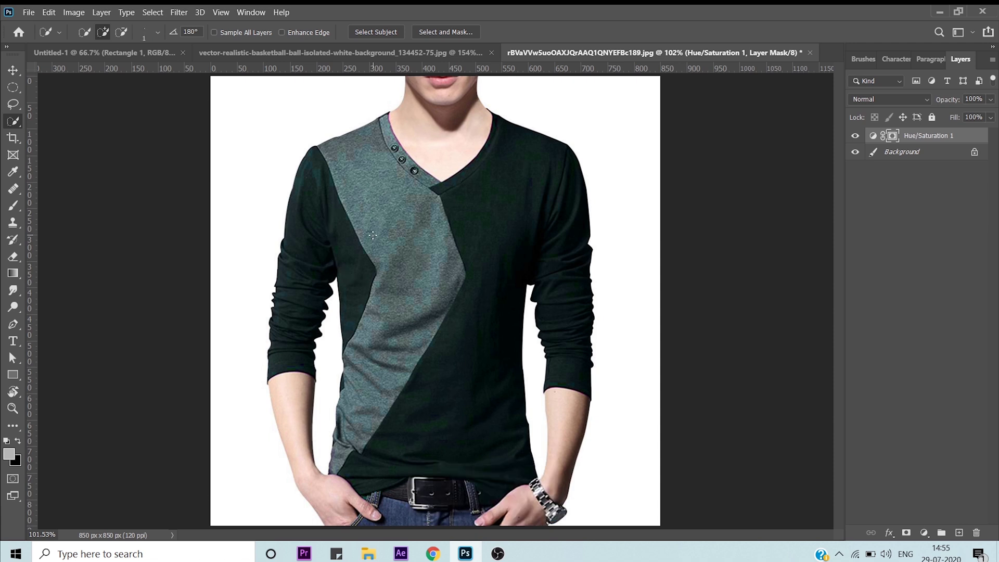